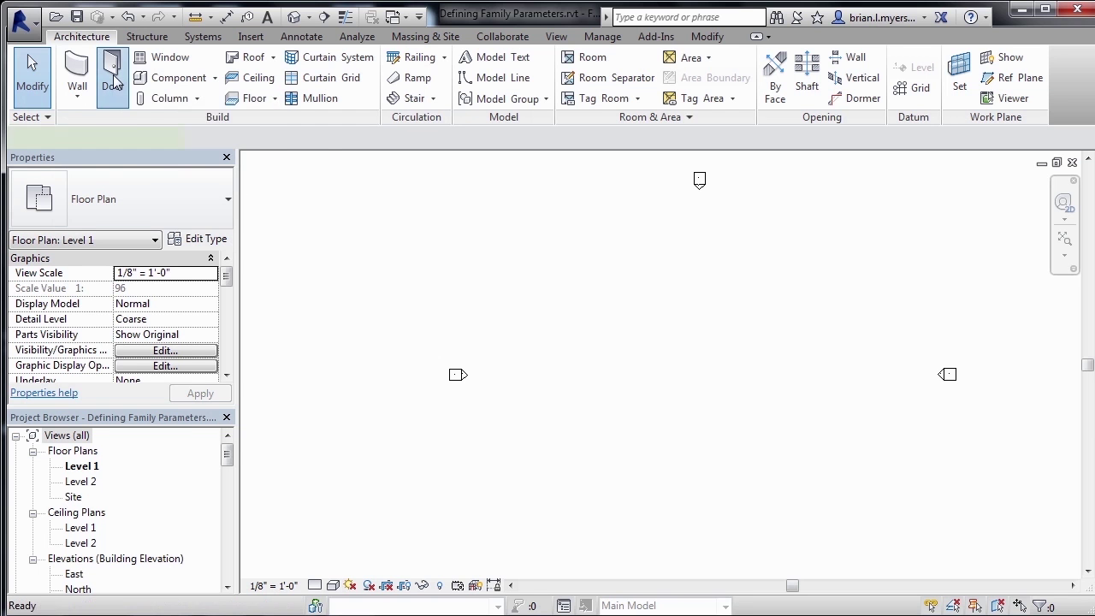
Start the Door tool and review the Single-Flush 36" x 84" properties (7' 0" high, 3' 0" wide)
click(114, 75)
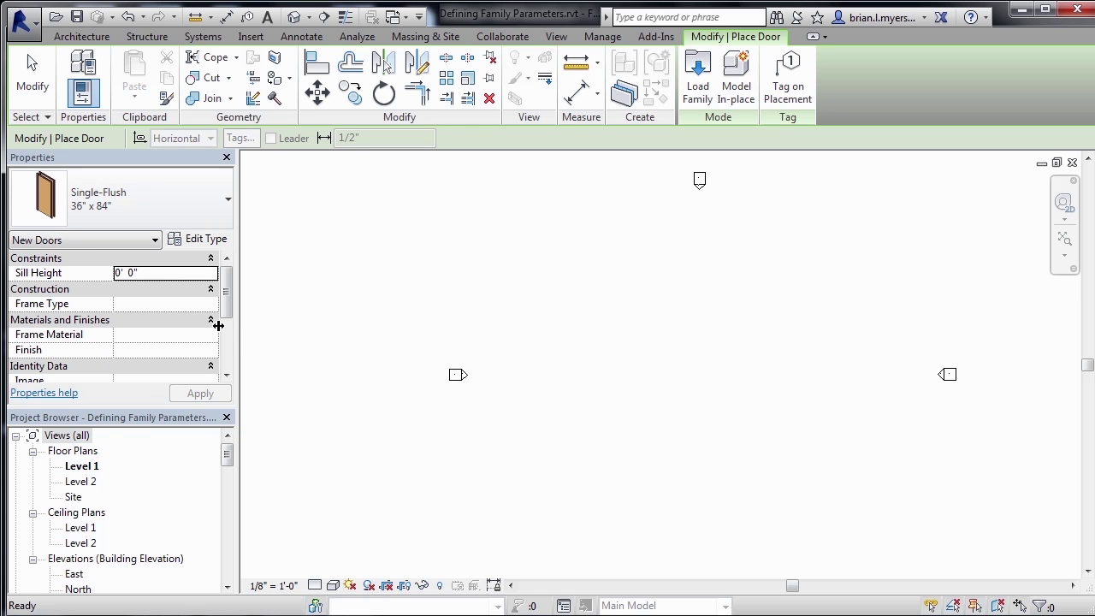
mouse_move(228, 288)
mouse_down()
mouse_move(226, 355)
mouse_move(227, 299)
mouse_up()
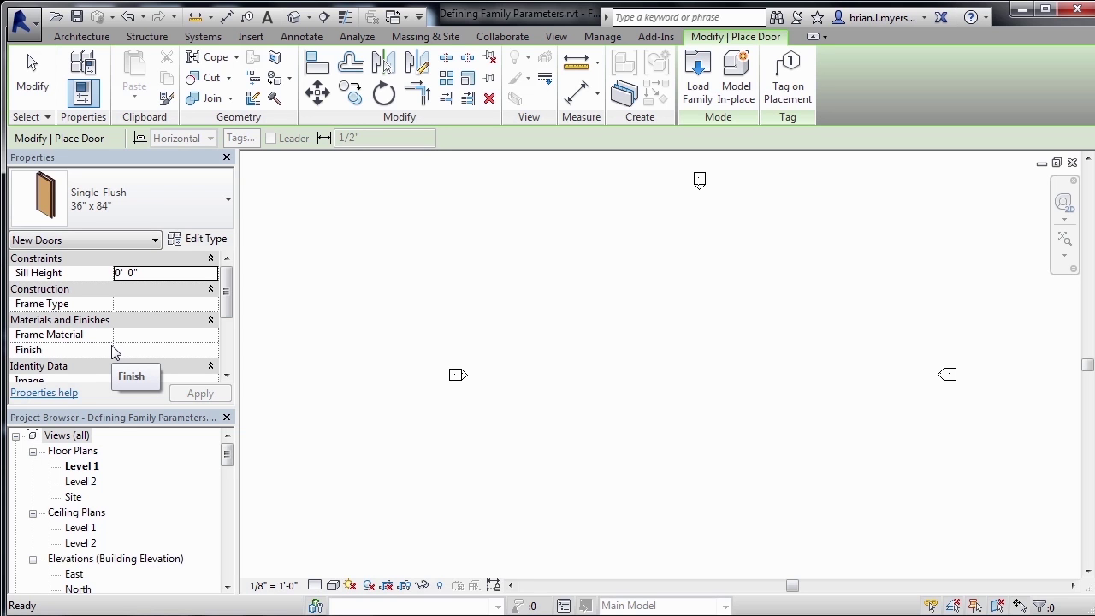
click(208, 239)
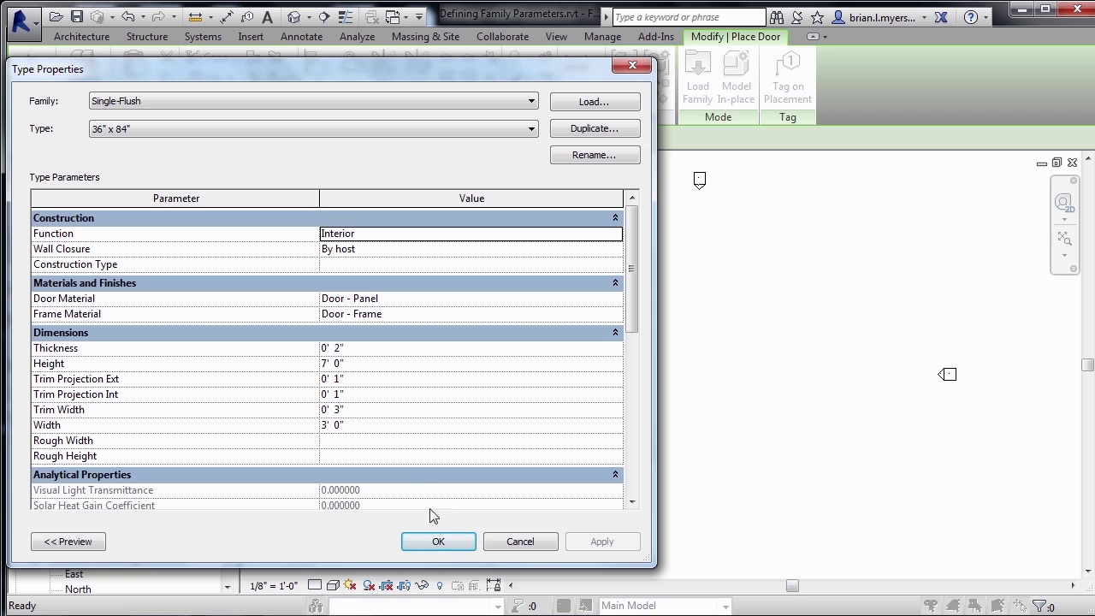
click(454, 545)
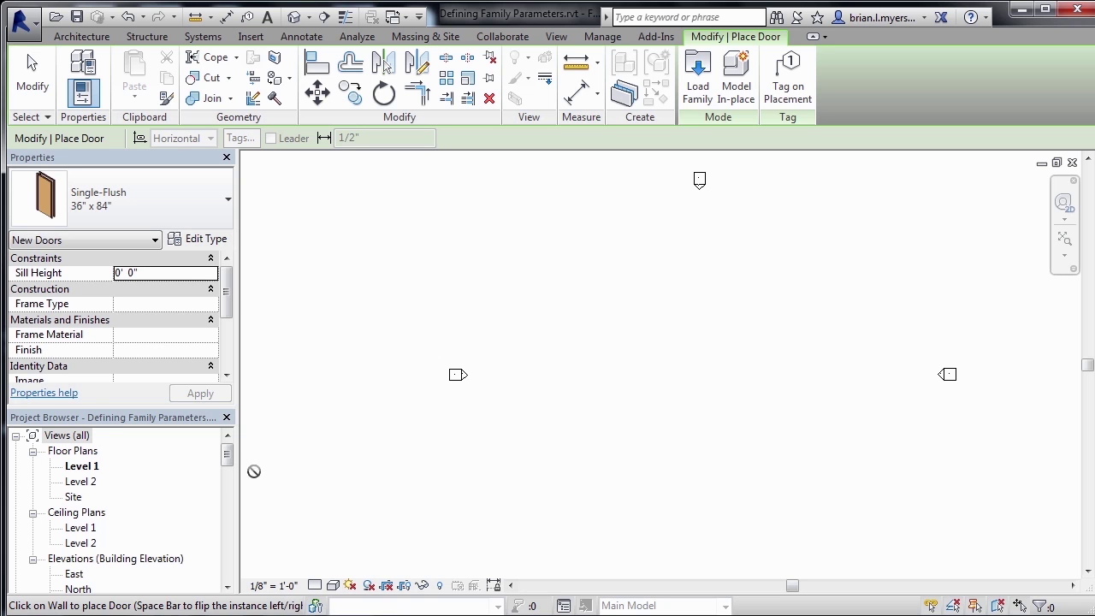
Scroll the Project Browser to Families > Doors and right-click the Single-Flush-Door family
drag(229, 458, 227, 498)
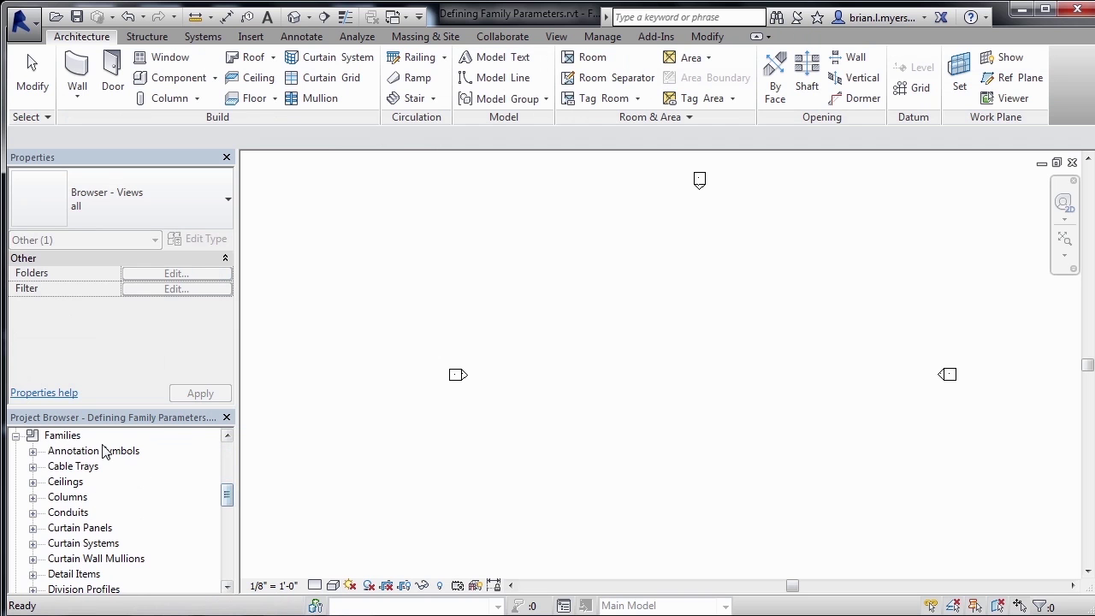
drag(226, 498, 228, 514)
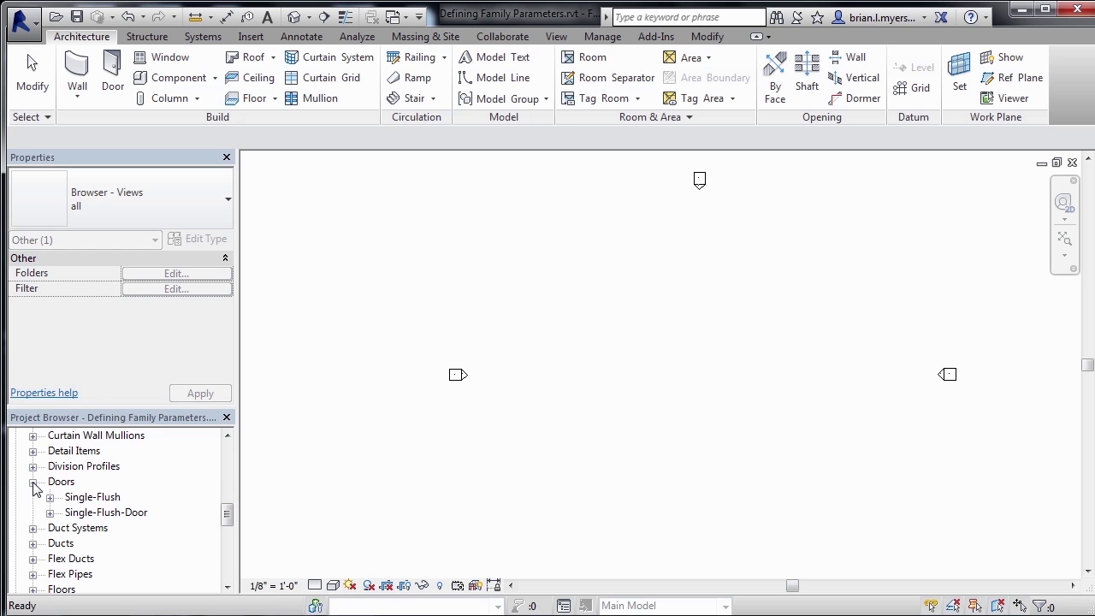
click(102, 514)
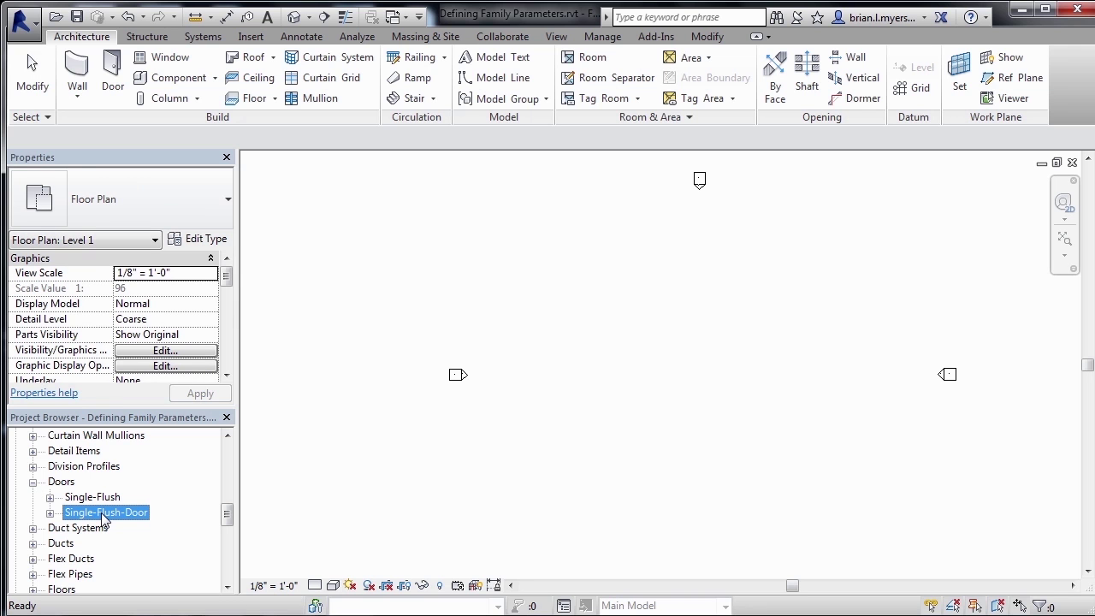
right_click(102, 518)
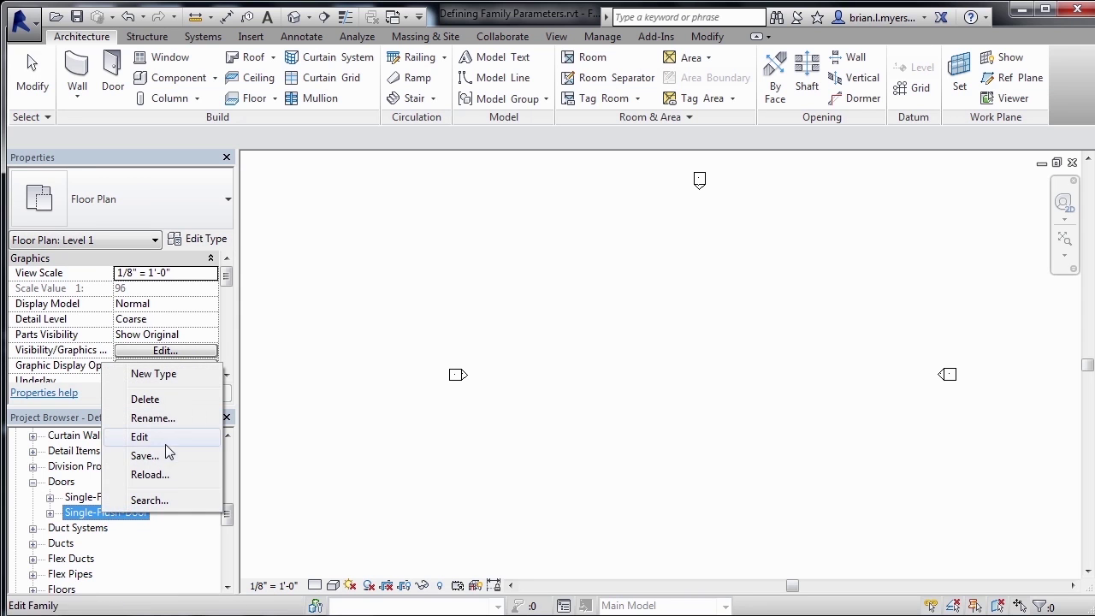
Edit Single-Flush-Door in the family editor and show its Family Types for the 36" x 84" type
click(139, 437)
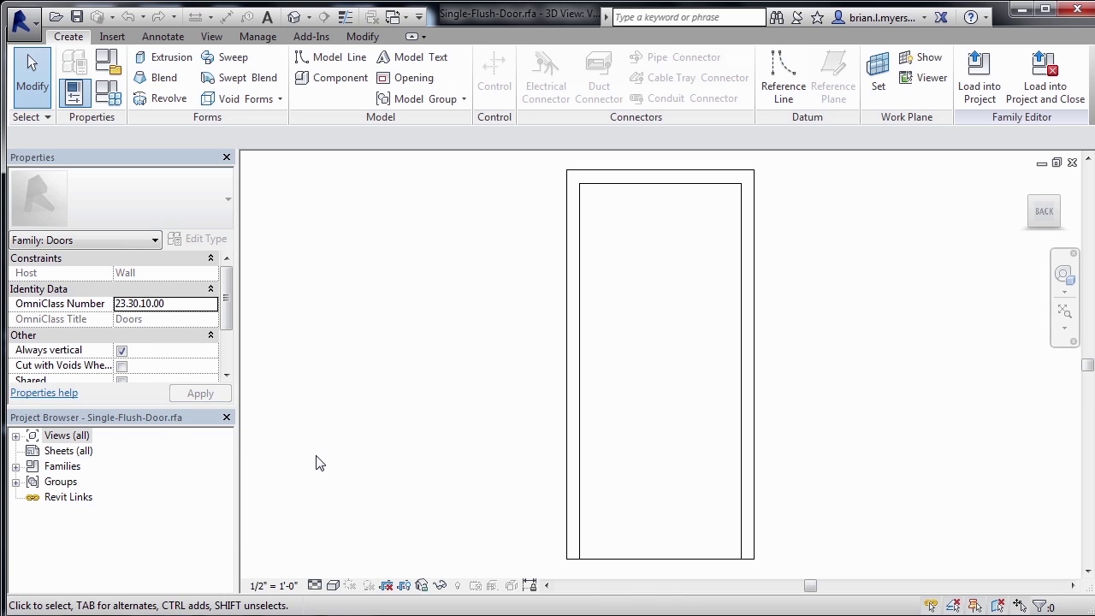
click(108, 93)
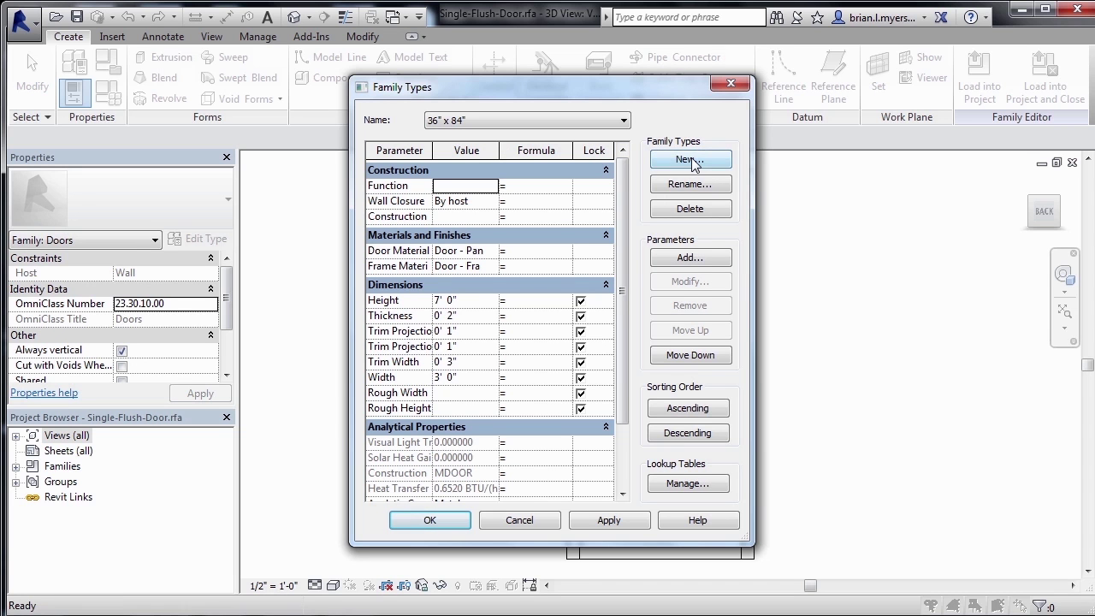
Create a new family type named 24" x 84"
click(690, 160)
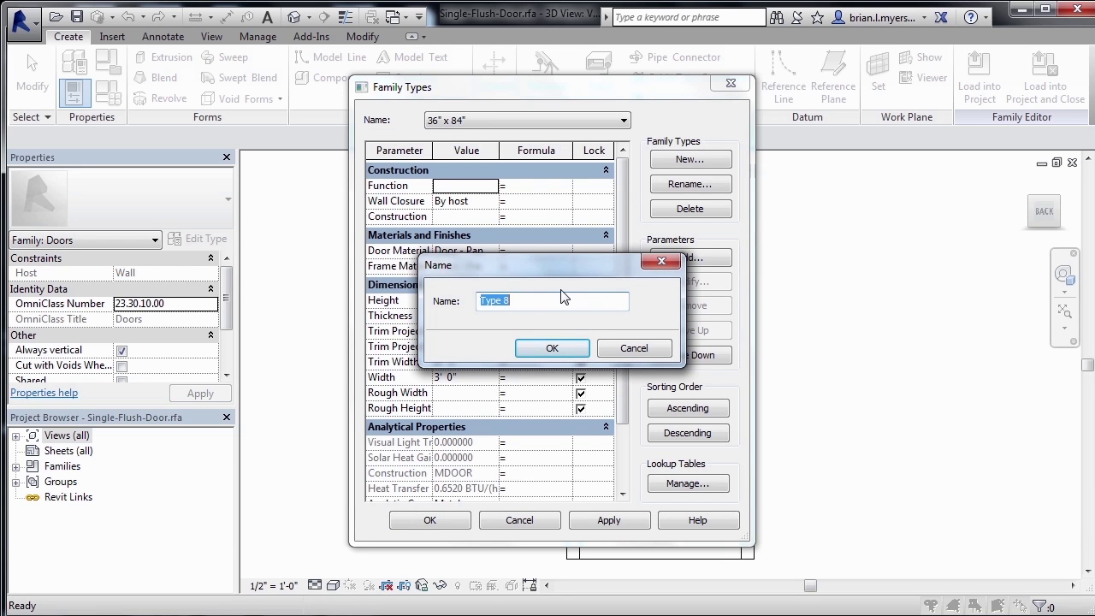
text(24" x 84)
click(552, 349)
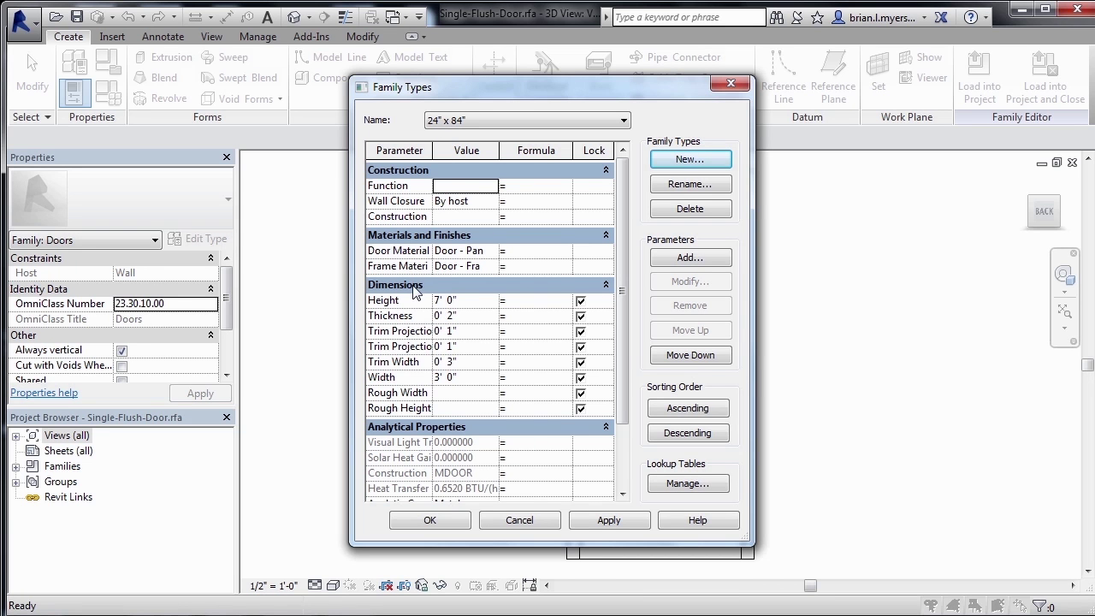
Set the 24" x 84" type's Width to 24, giving 2' 0"
click(471, 377)
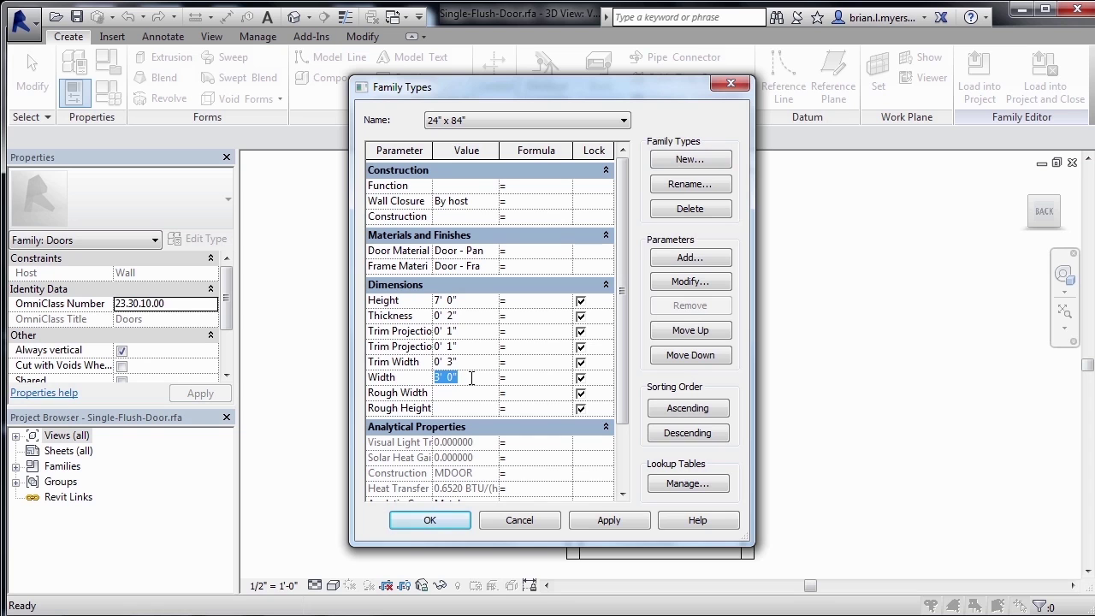
text(24)
click(471, 394)
Compare with the 30" x 80" type, then return to the 24" x 84" type
click(493, 120)
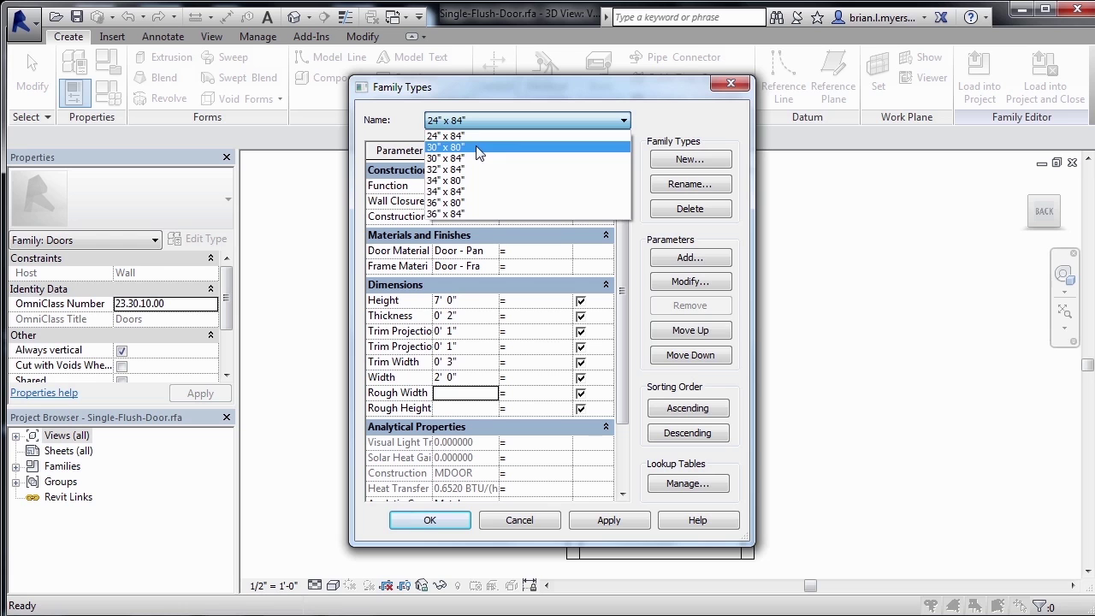
click(479, 148)
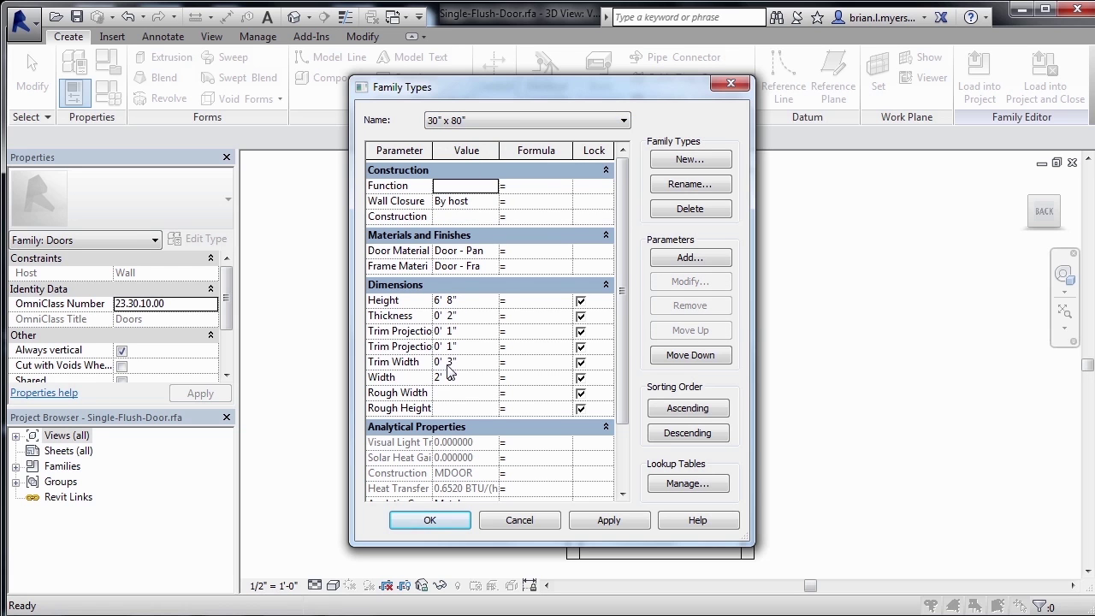
click(508, 118)
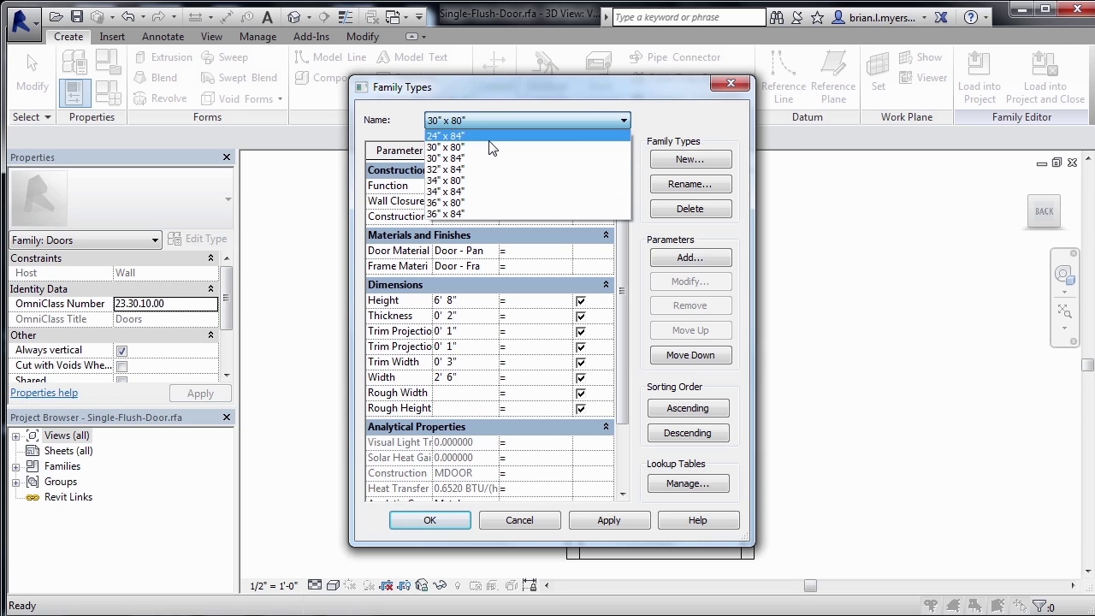
click(489, 138)
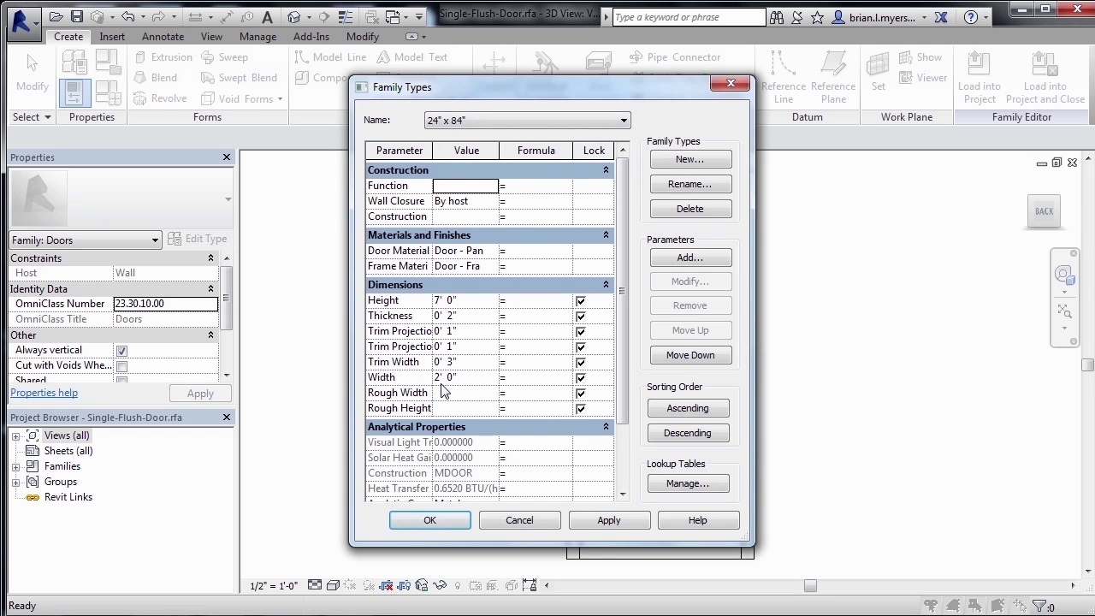
Accept the type changes, save Single-Flush-Door.rfa, and reload it overwriting the project's existing version
click(443, 520)
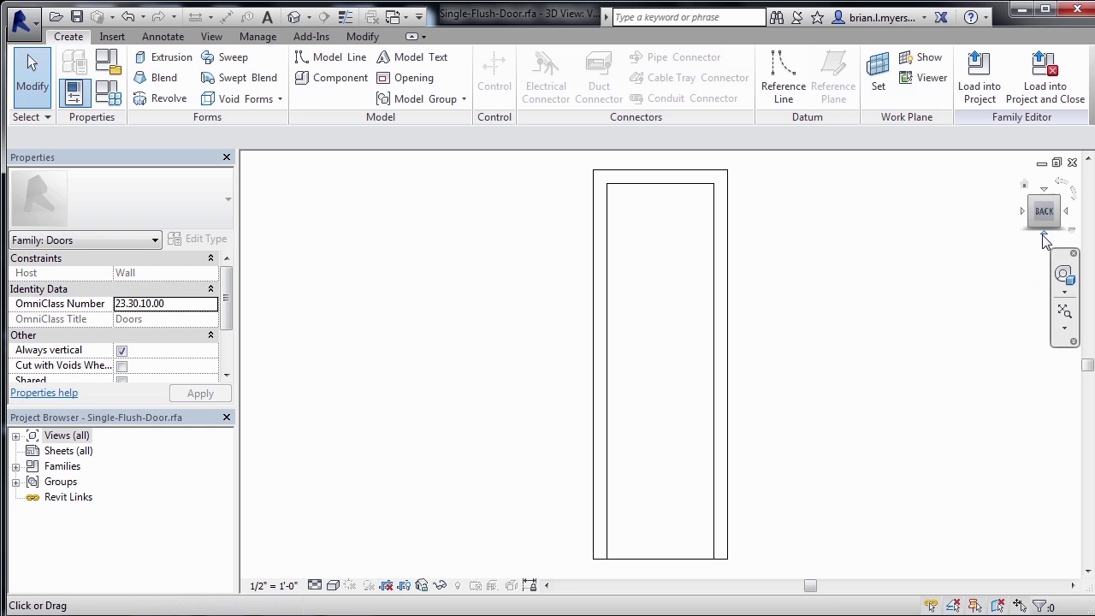
click(1043, 101)
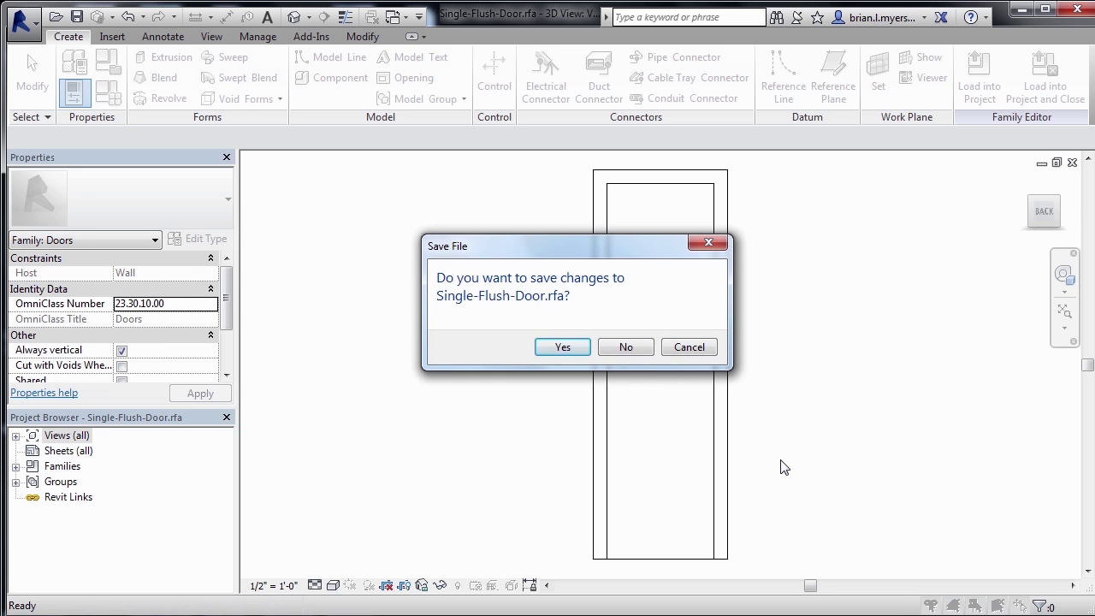
click(560, 349)
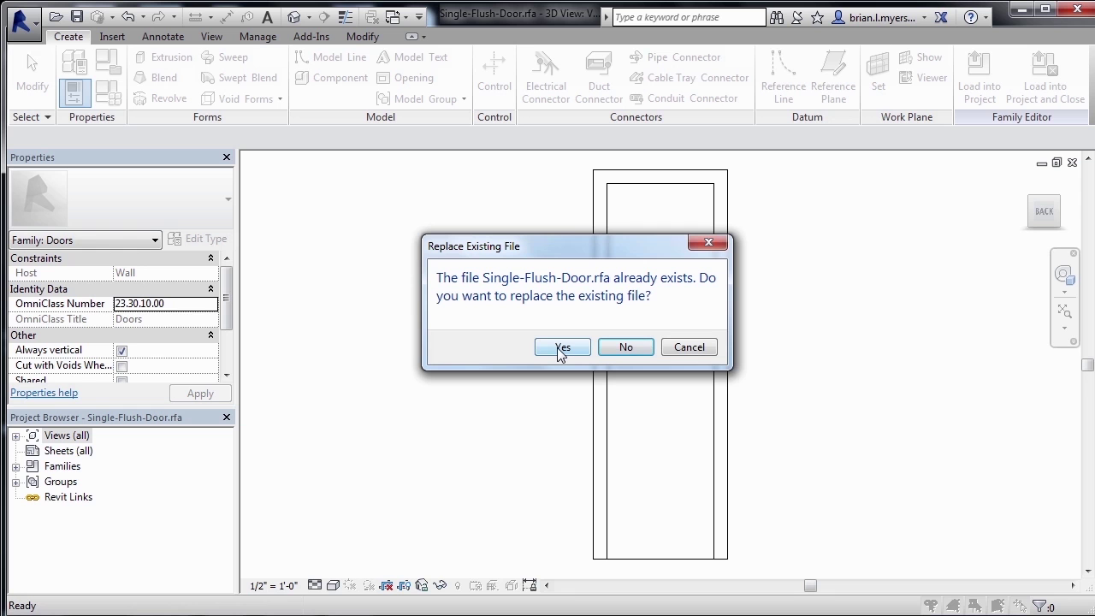
click(558, 347)
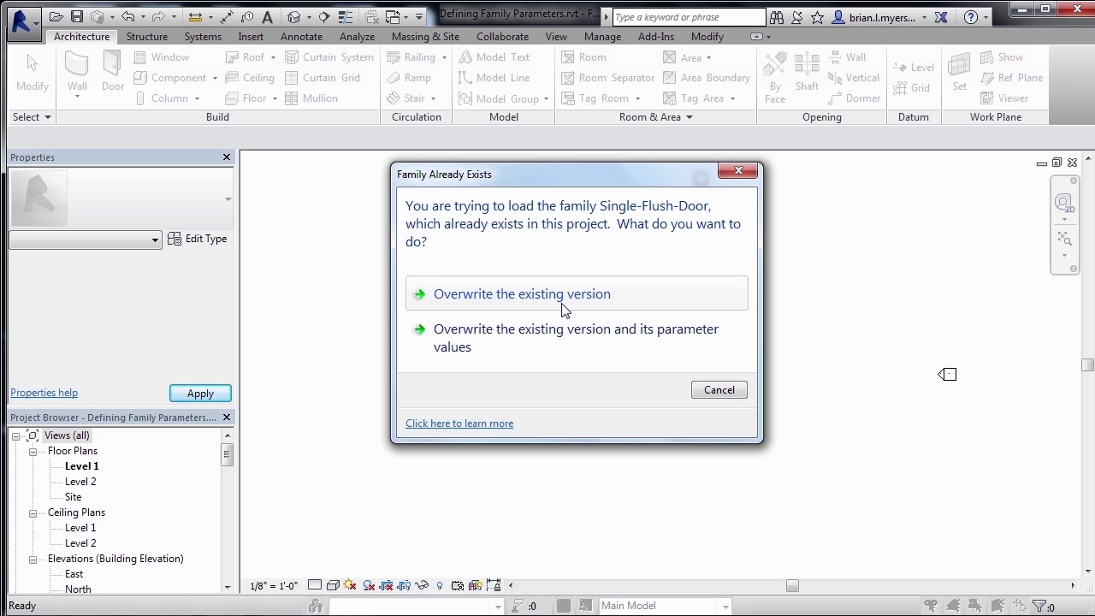
click(562, 295)
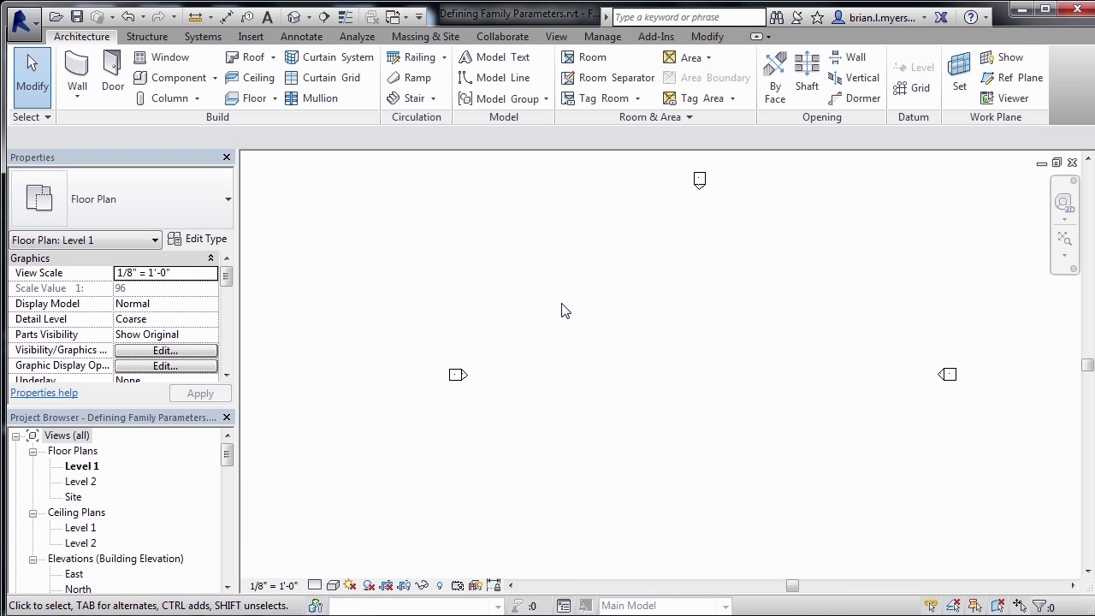
Start the Door tool again and scroll the type list to the Single-Flush-Door types
click(111, 75)
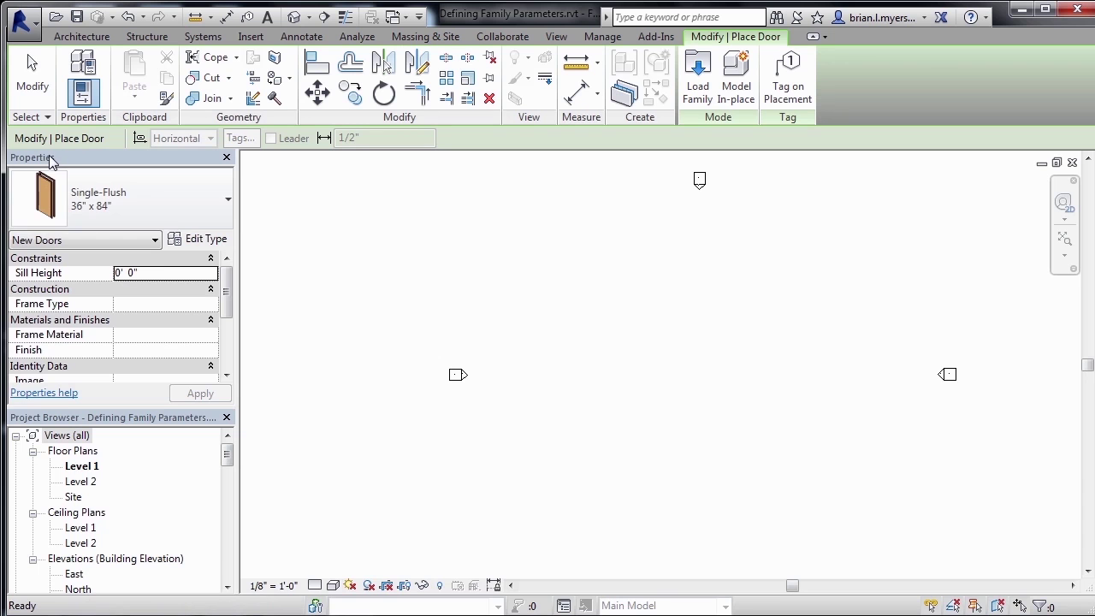
click(142, 206)
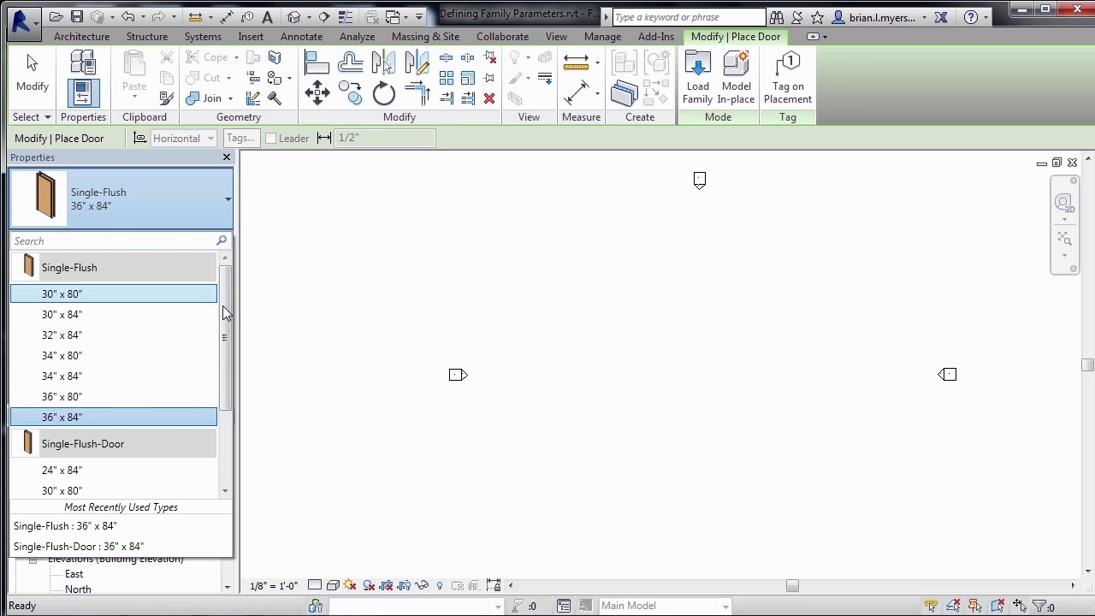
drag(229, 308, 226, 372)
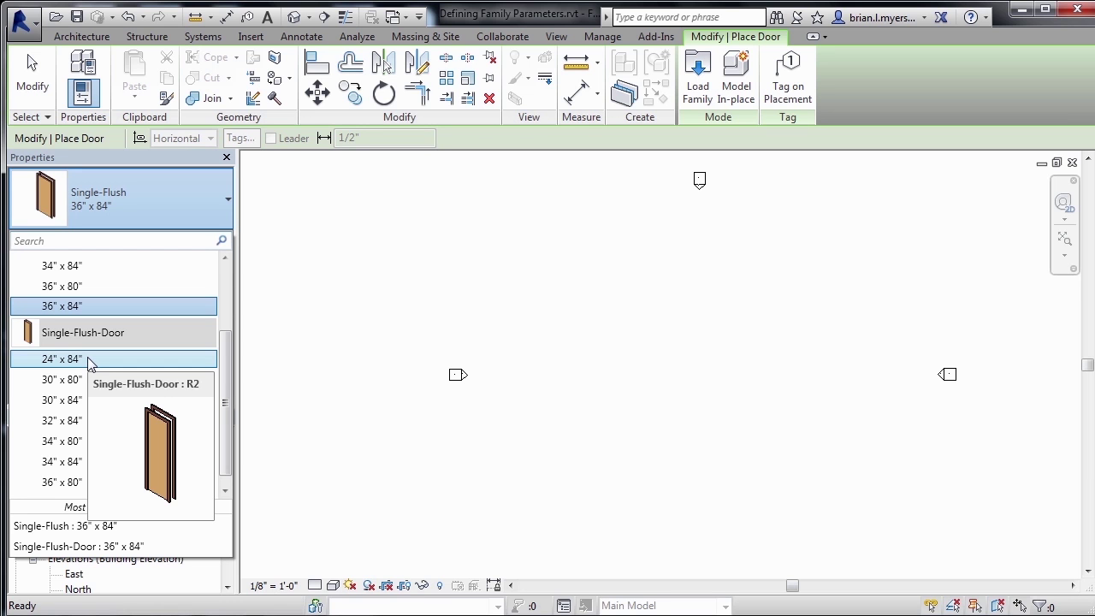
Pick Single-Flush-Door 24" x 84", confirm it is 2' 0" wide by 7' 0" high, and end door placement
click(88, 360)
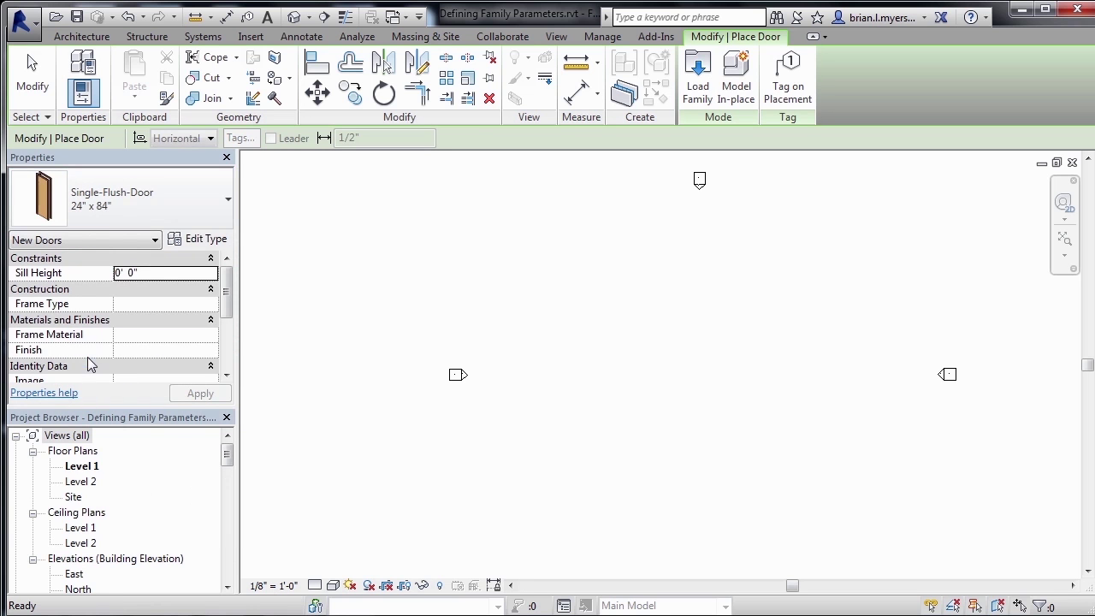
click(217, 244)
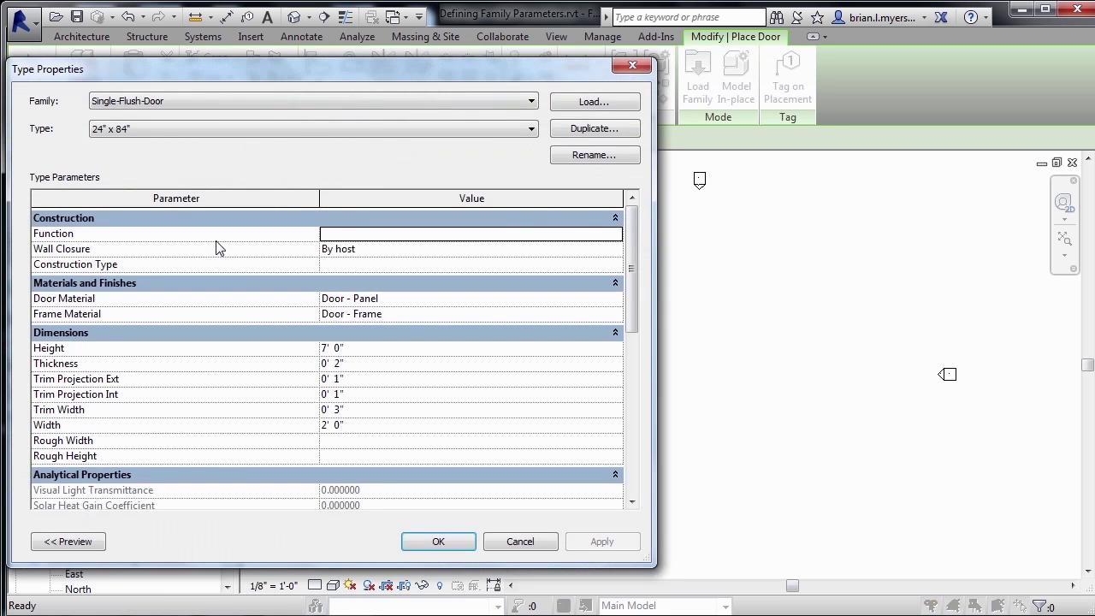
click(522, 541)
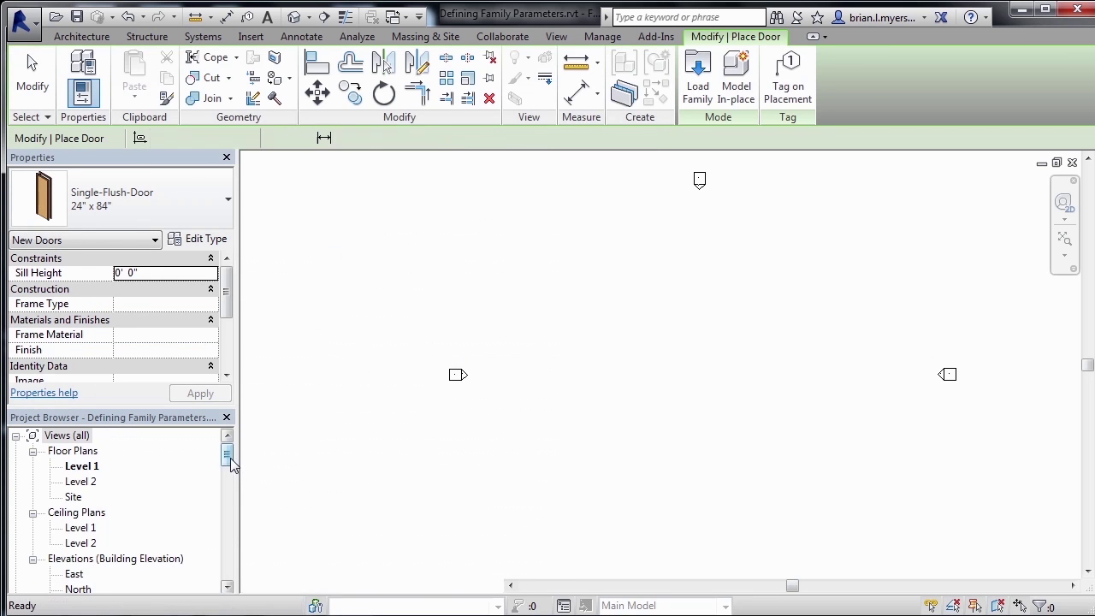
key(Escape)
Scroll the Project Browser to Doors and right-click the Single-Flush-Door family
drag(227, 457, 223, 518)
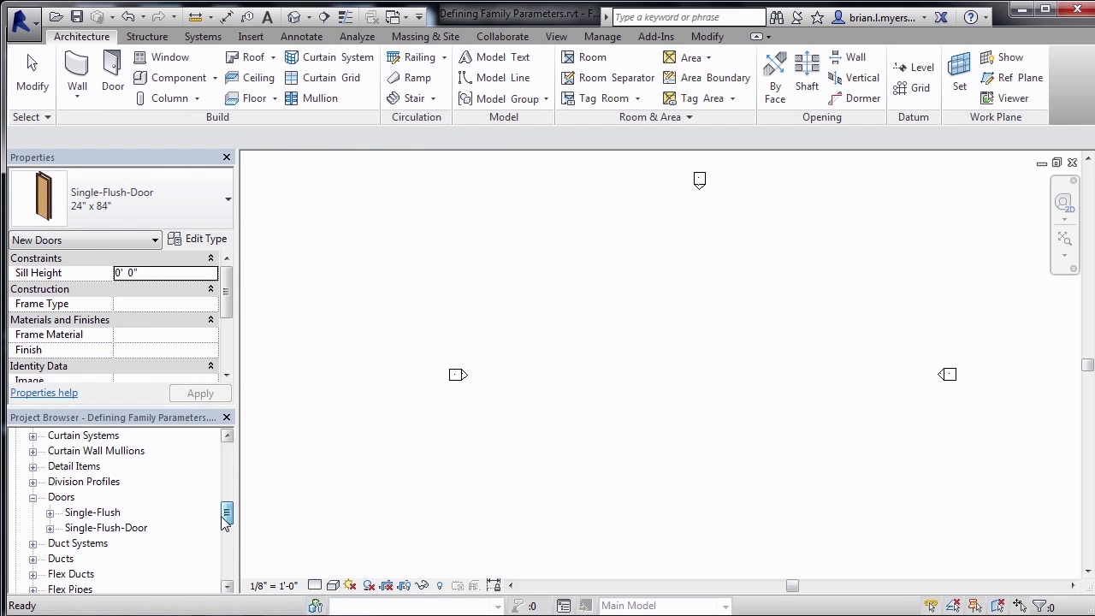
click(141, 528)
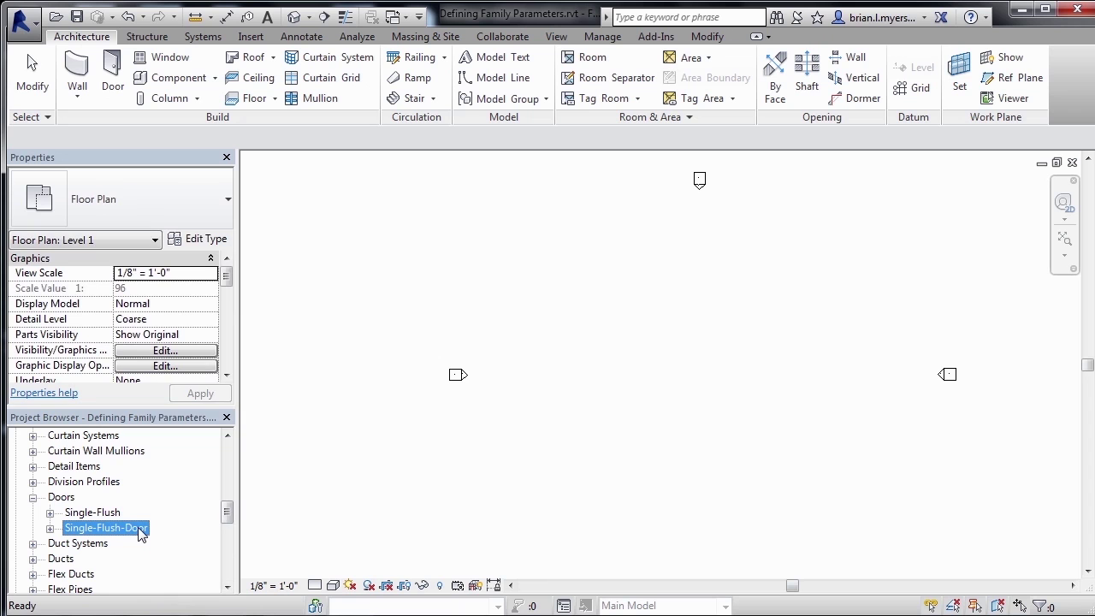
right_click(141, 528)
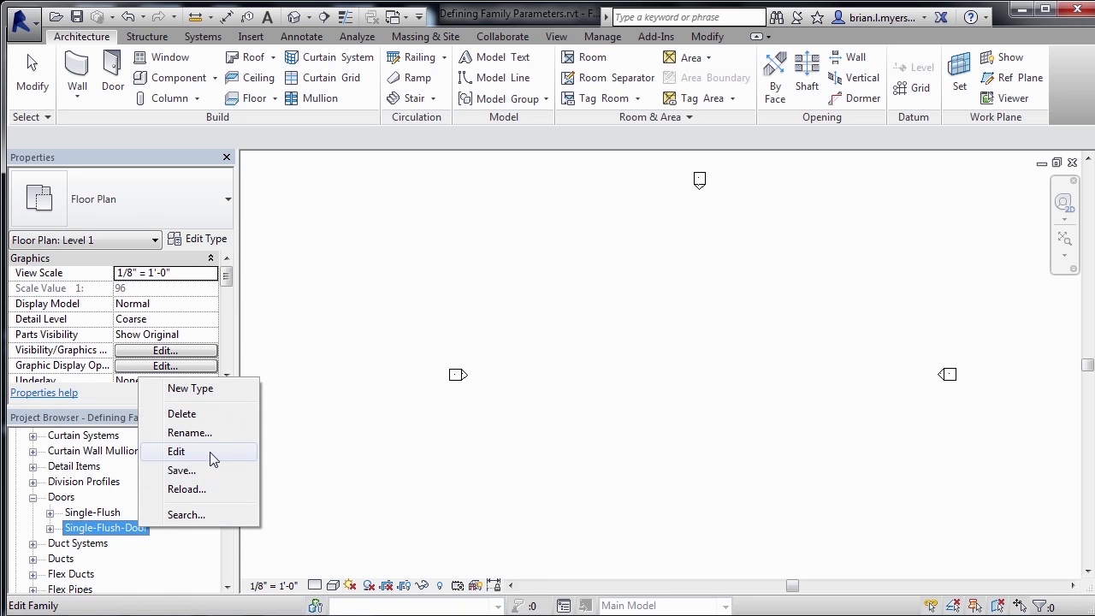